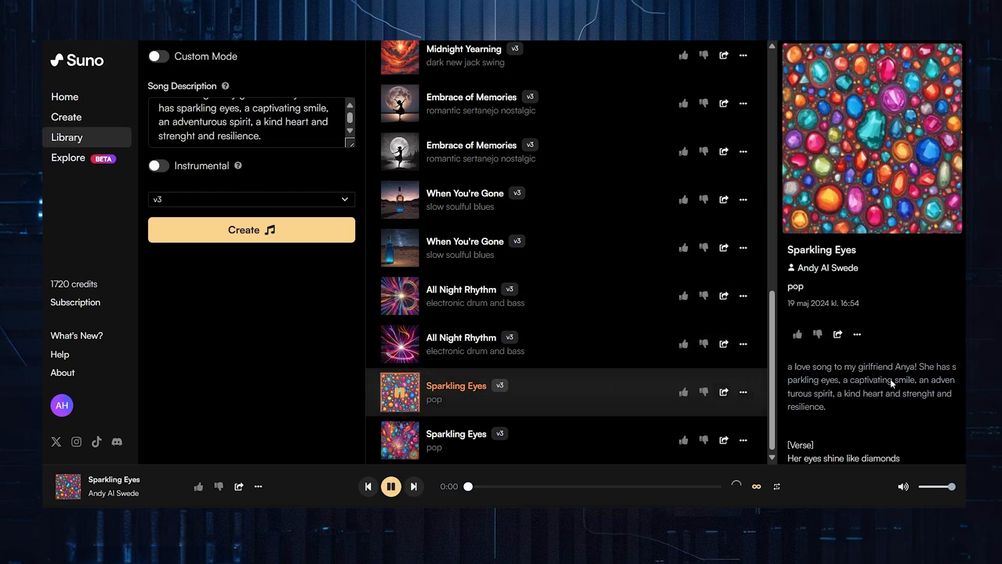
# - Play both "Sparkling Eyes" pop versions while following their lyrics, and pause playback of the second one
pyautogui.scroll(-3, 920, 399)
pyautogui.scroll(-3, 893, 350)
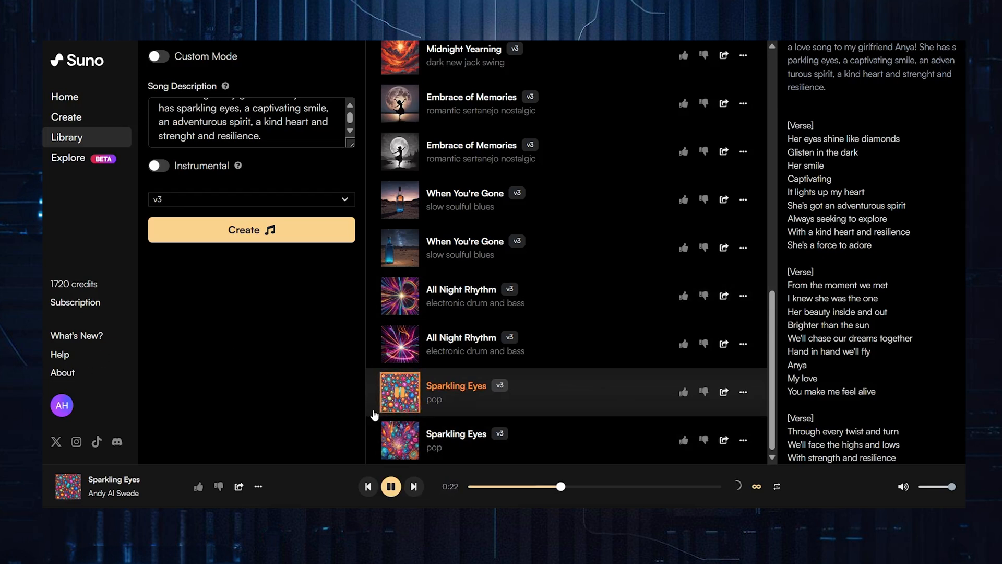
pyautogui.click(400, 439)
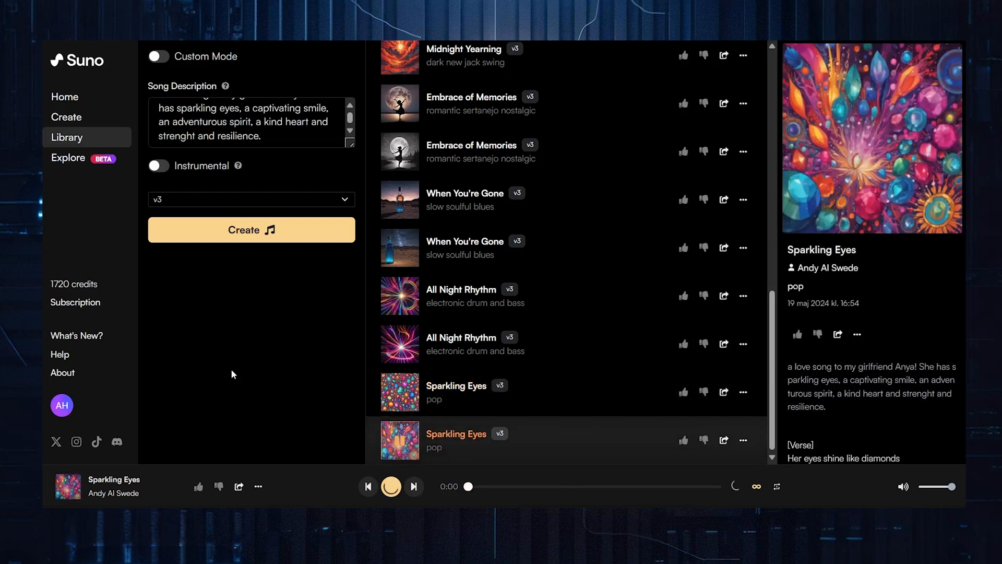
pyautogui.scroll(-3, 896, 345)
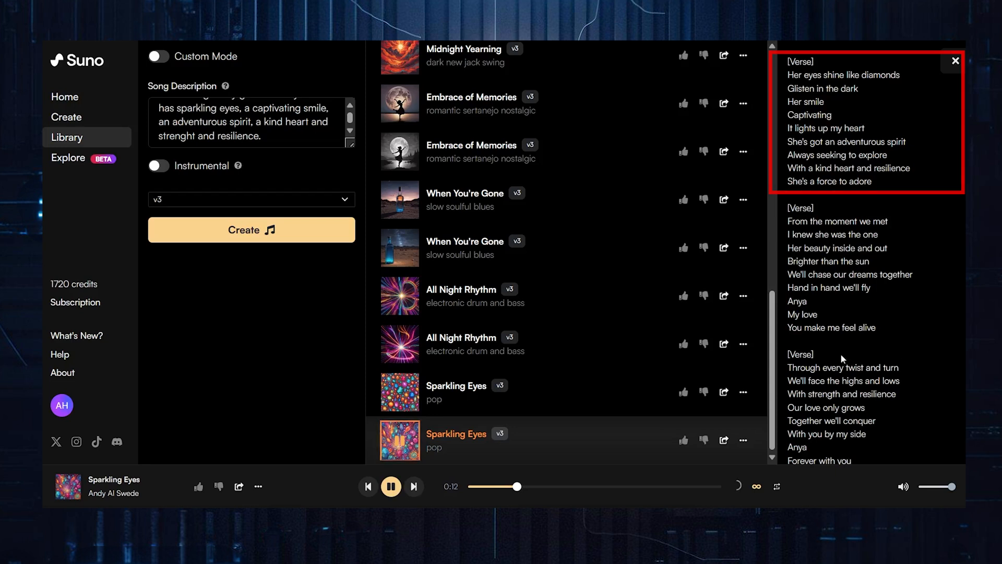
pyautogui.click(391, 486)
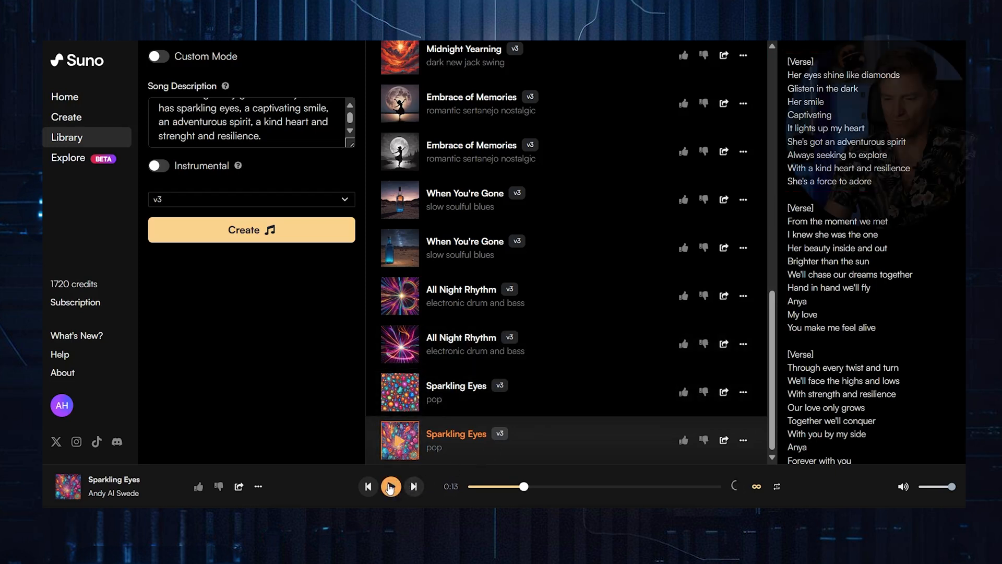
# - Turn on Custom Mode and paste the love song lyrics copied from the chatbot's reply as the song's lyrics
pyautogui.click(159, 56)
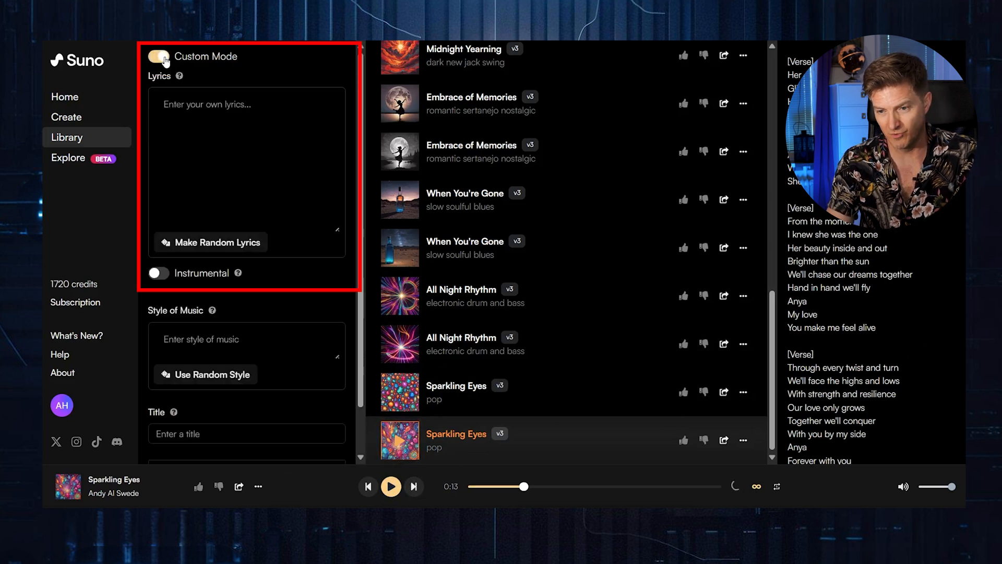
pyautogui.click(168, 98)
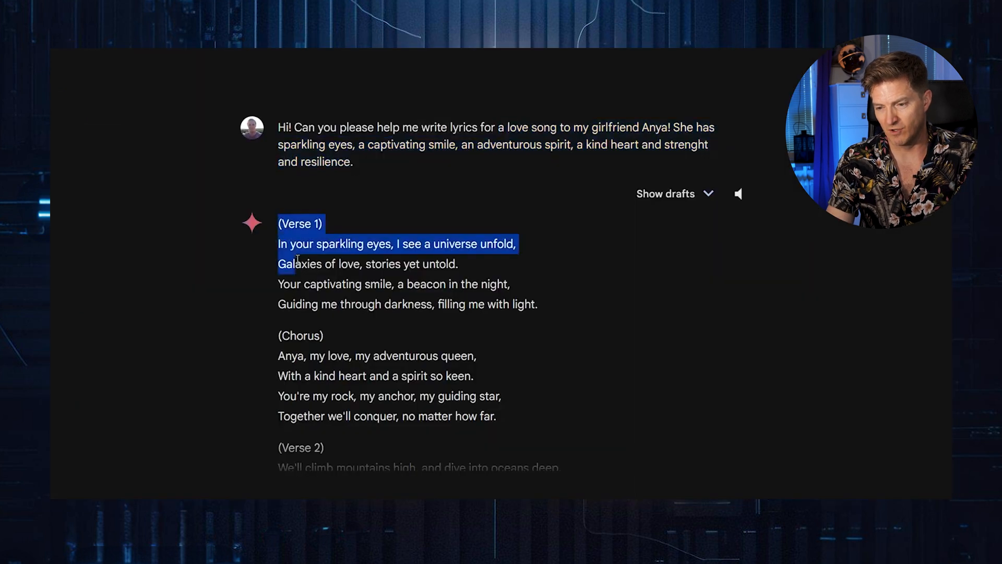
pyautogui.moveTo(514, 246); pyautogui.dragTo(474, 348)
pyautogui.scroll(-3, 396, 402)
pyautogui.scroll(-1, 425, 383)
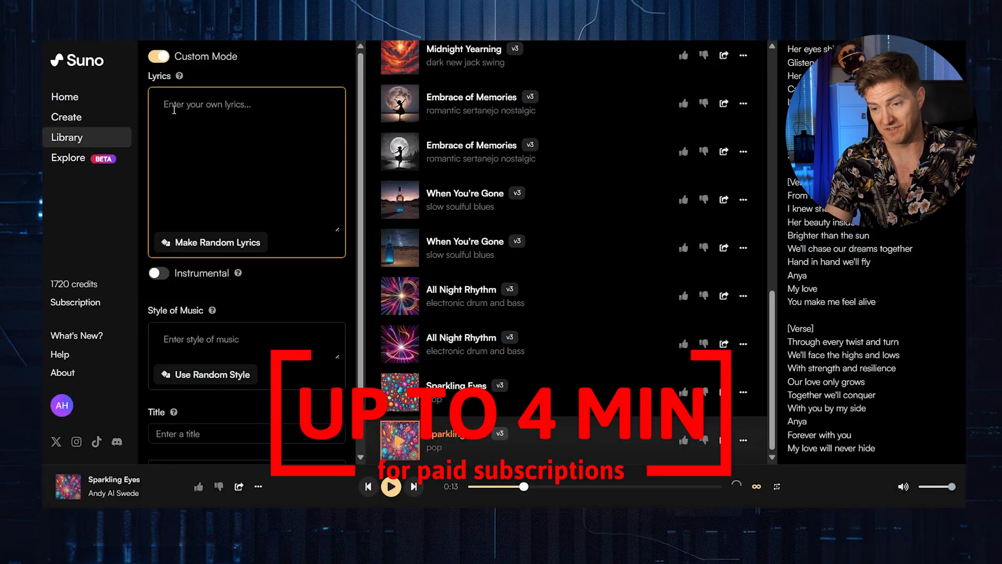
pyautogui.hotkey('ctrl', 'v')
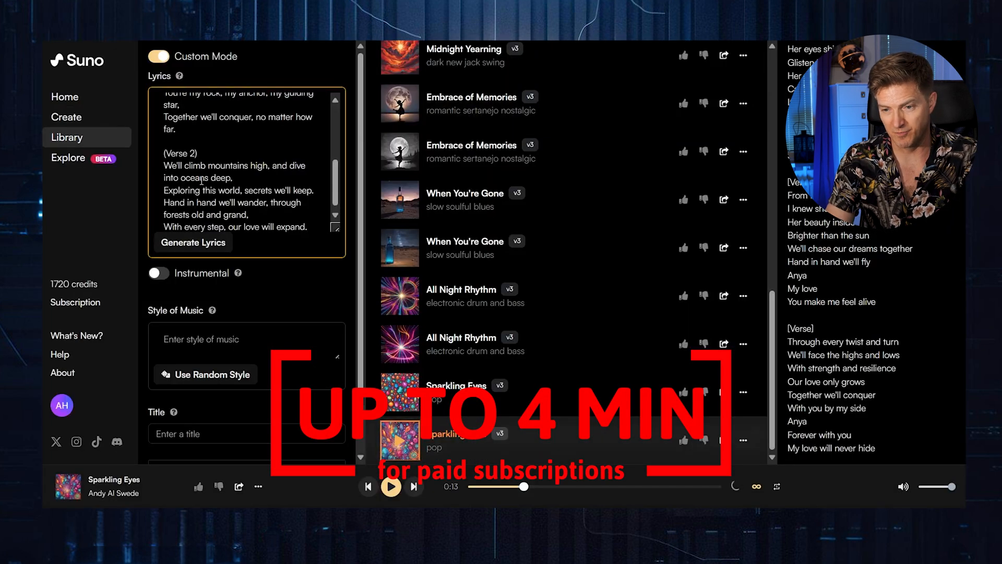
# - Replace the round brackets around the first section label in the lyrics so it reads "[Verse 1]"
pyautogui.scroll(5, 156, 108)
pyautogui.click(201, 105)
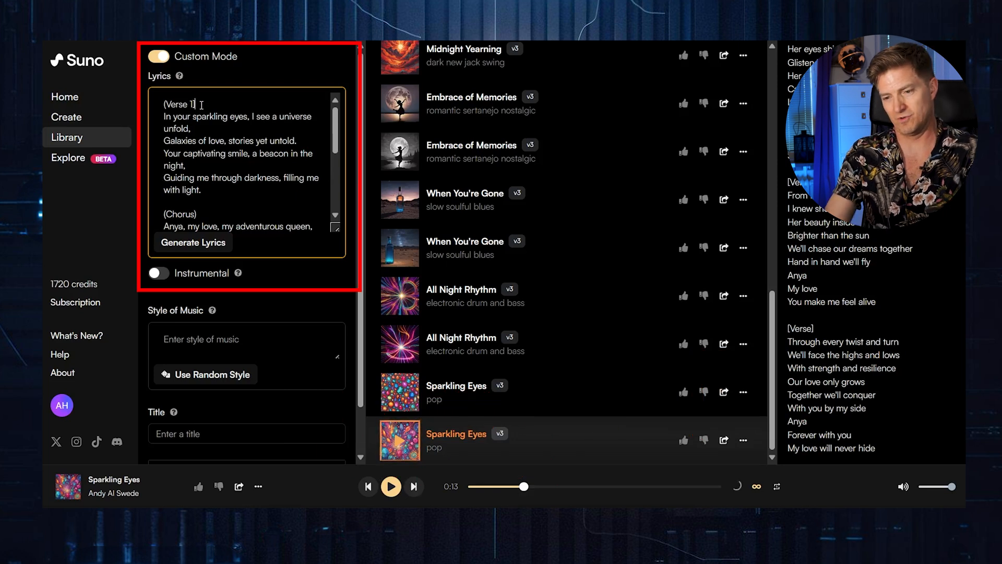
pyautogui.press('Left')
pyautogui.press('Left')
pyautogui.press('Left')
pyautogui.press('Left')
pyautogui.press('Left')
pyautogui.press('Left')
pyautogui.press('Left')
pyautogui.press('BackSpace')
pyautogui.write('[')
# - Change the remaining lyric section labels to square brackets, as "[Chorus]" and "[Verse 2]"
pyautogui.click(208, 214)
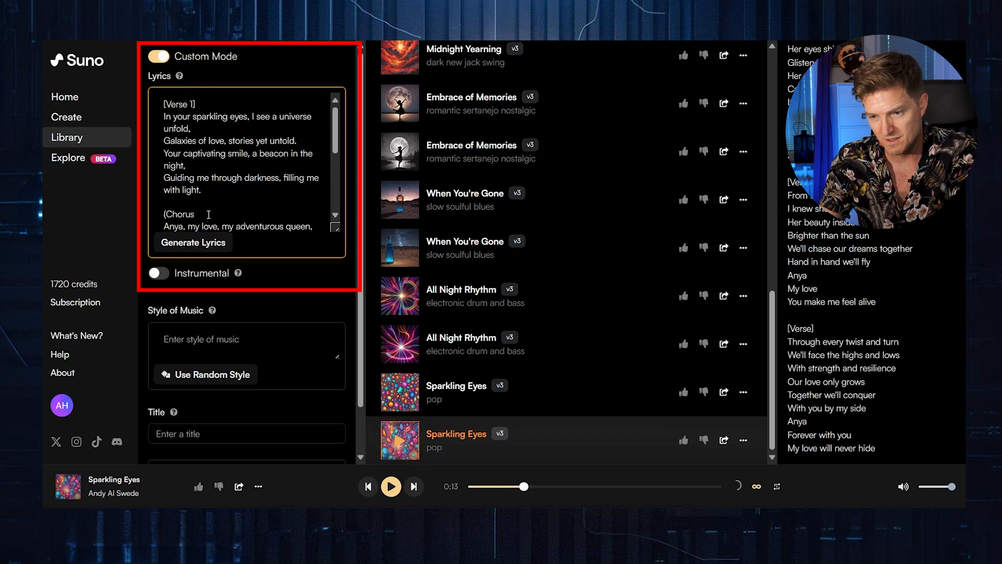
pyautogui.scroll(-2, 209, 198)
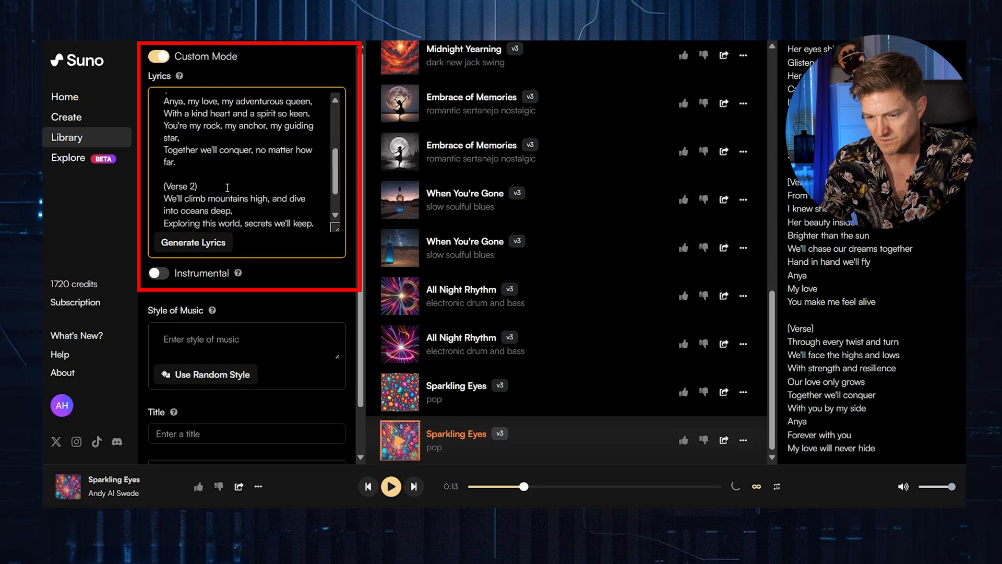
pyautogui.click(166, 185)
pyautogui.press('BackSpace')
pyautogui.write('[')
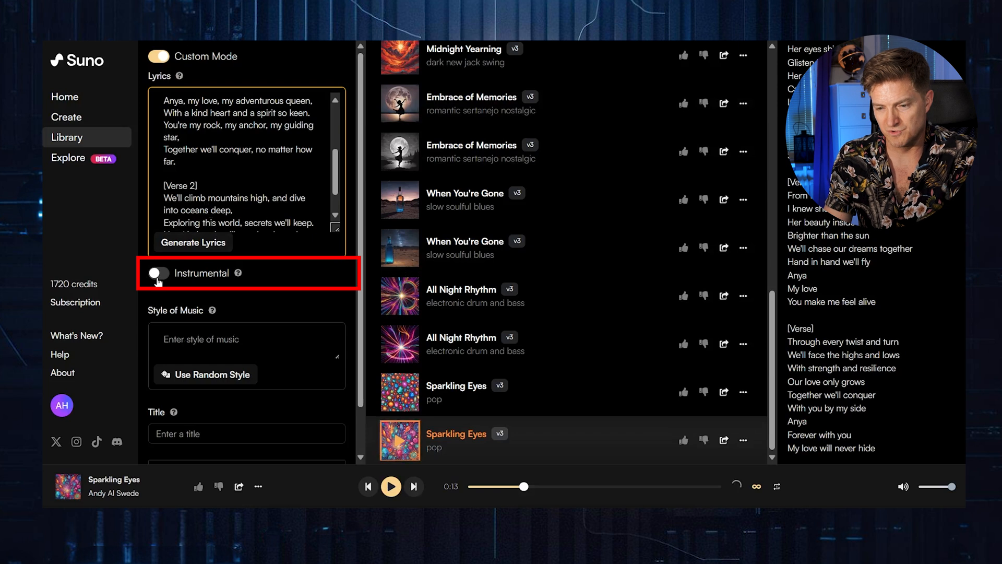
# - Set the style of music to "Ballad, Love song, male voice"
pyautogui.click(168, 336)
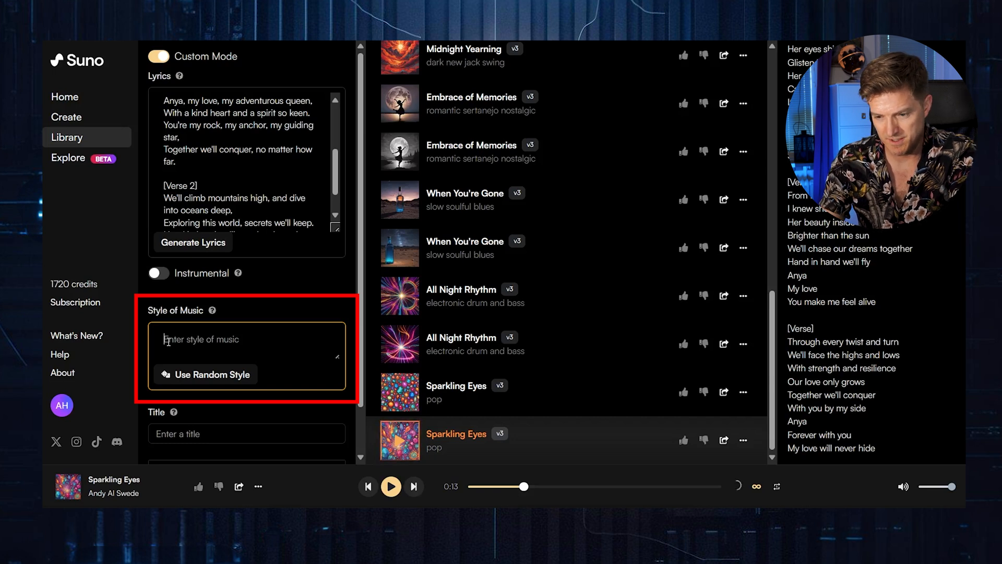
pyautogui.write('Bal')
pyautogui.press('BackSpace')
pyautogui.press('BackSpace')
pyautogui.press('BackSpace')
pyautogui.press('BackSpace')
pyautogui.press('BackSpace')
pyautogui.write('Ballad')
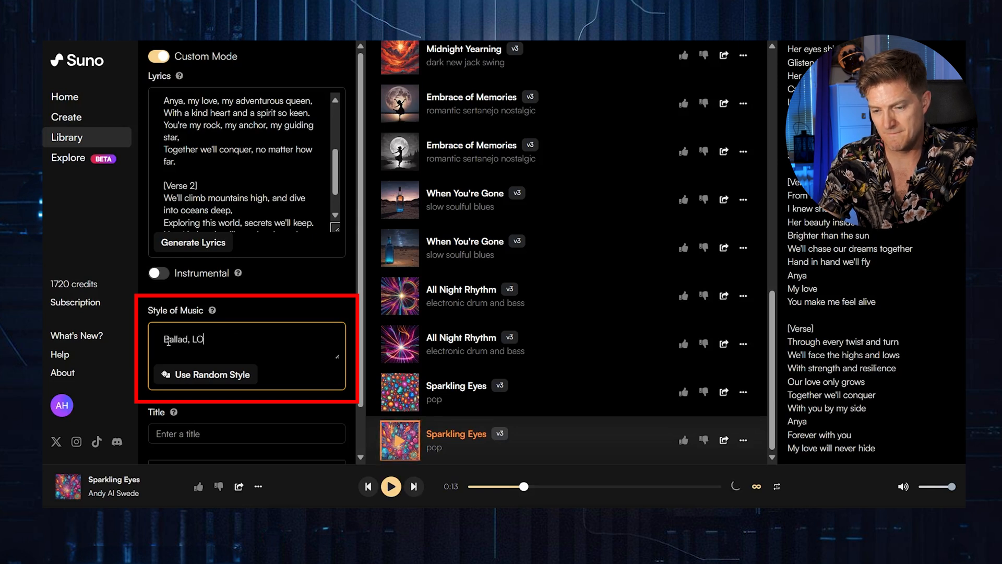
pyautogui.write(', Love ')
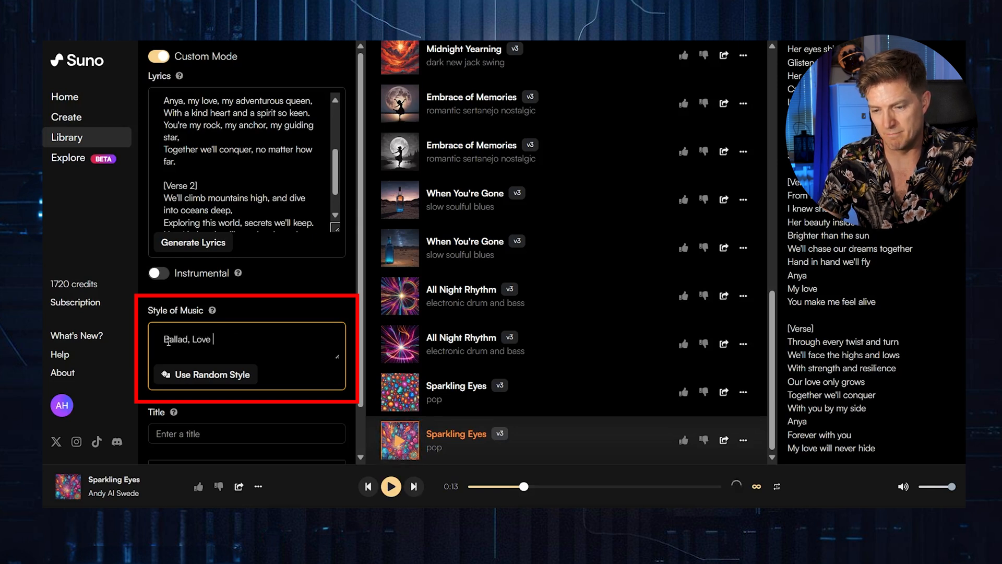
pyautogui.write('song, ')
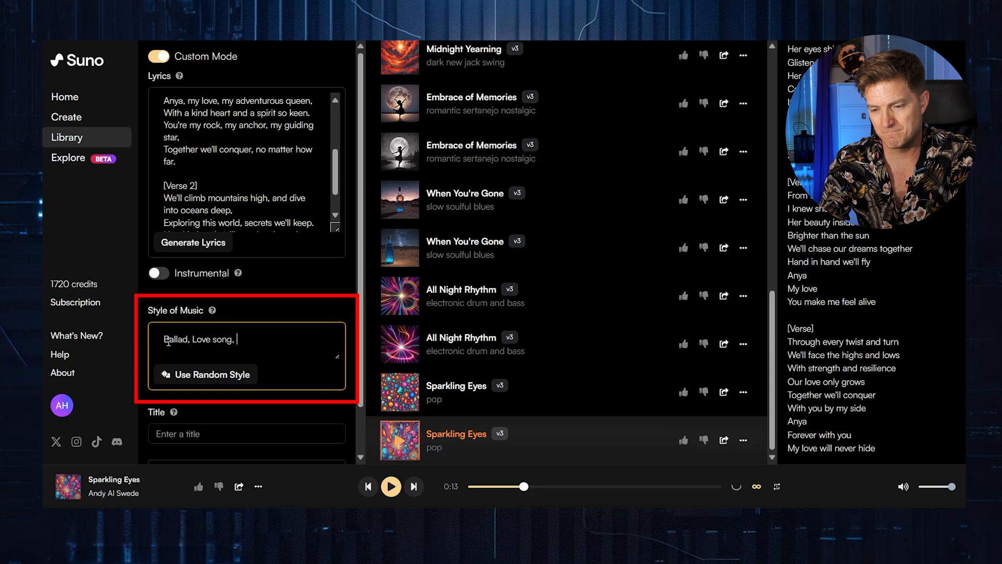
pyautogui.write('male voice')
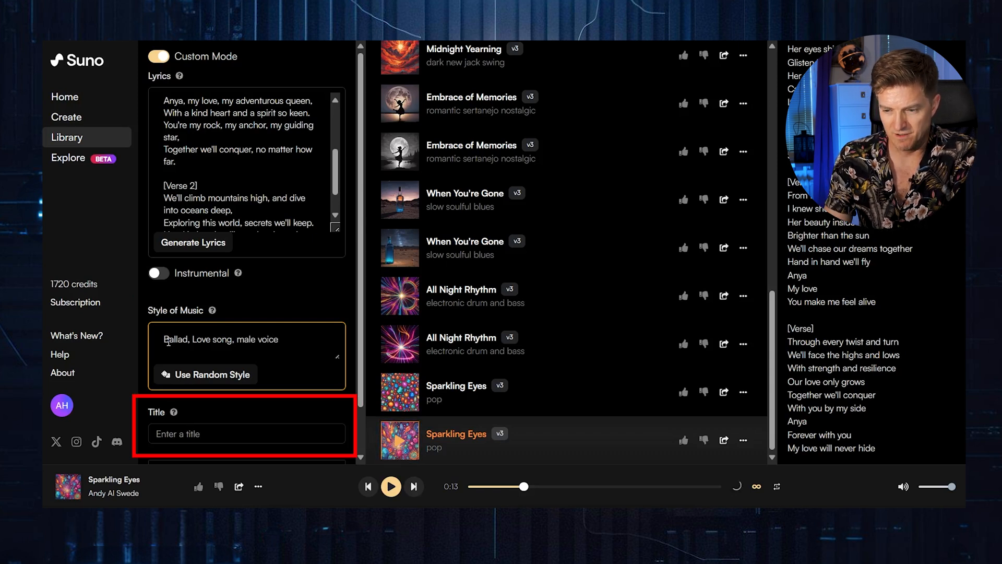
# - Generate the ballad from the custom lyrics and style, leaving the title empty
pyautogui.scroll(-1, 249, 412)
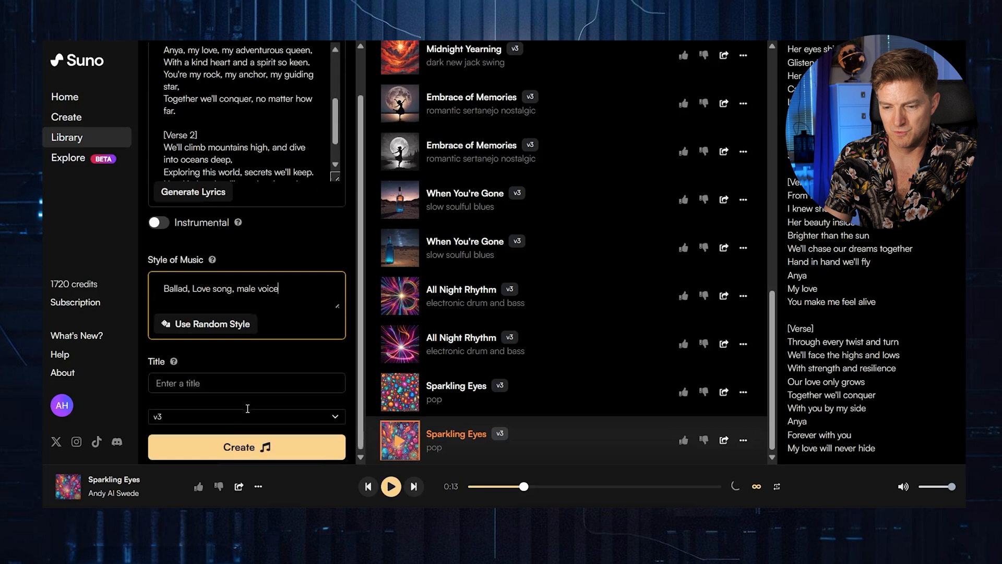
pyautogui.click(206, 385)
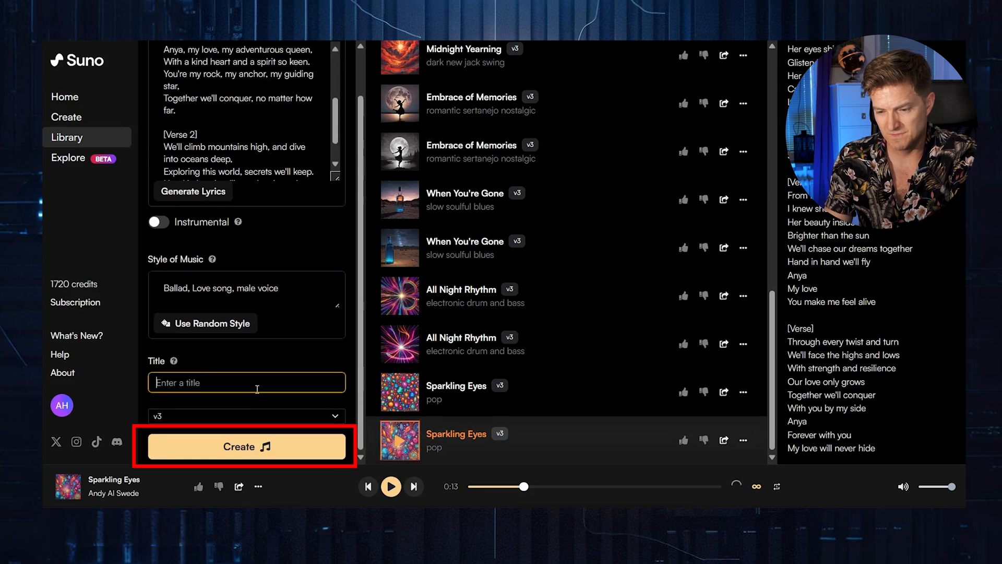
pyautogui.click(222, 446)
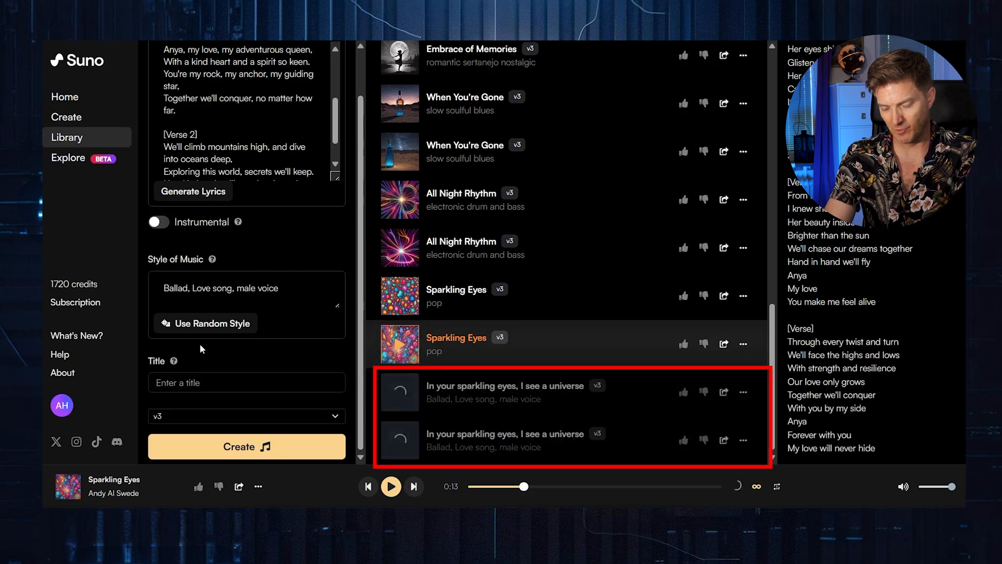
# - Play both new ballad versions of "In your sparkling eyes, I see a universe" while following the lyrics
pyautogui.click(538, 409)
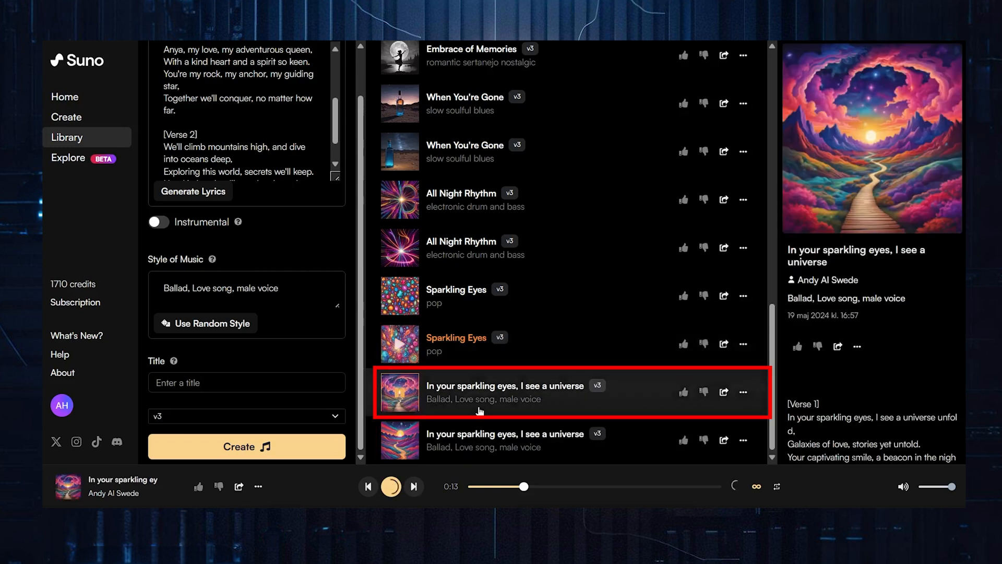
pyautogui.scroll(-5, 913, 364)
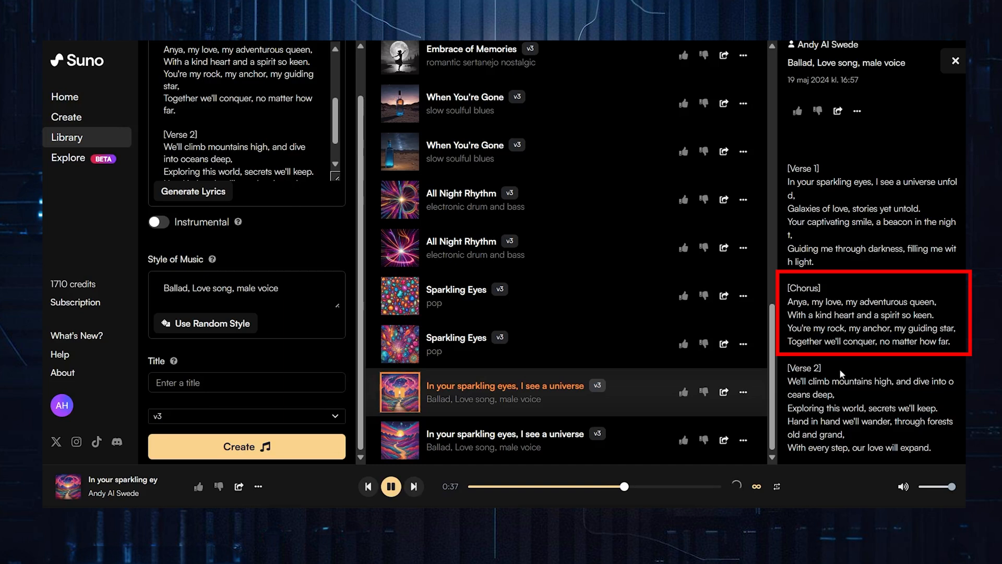
pyautogui.click(399, 442)
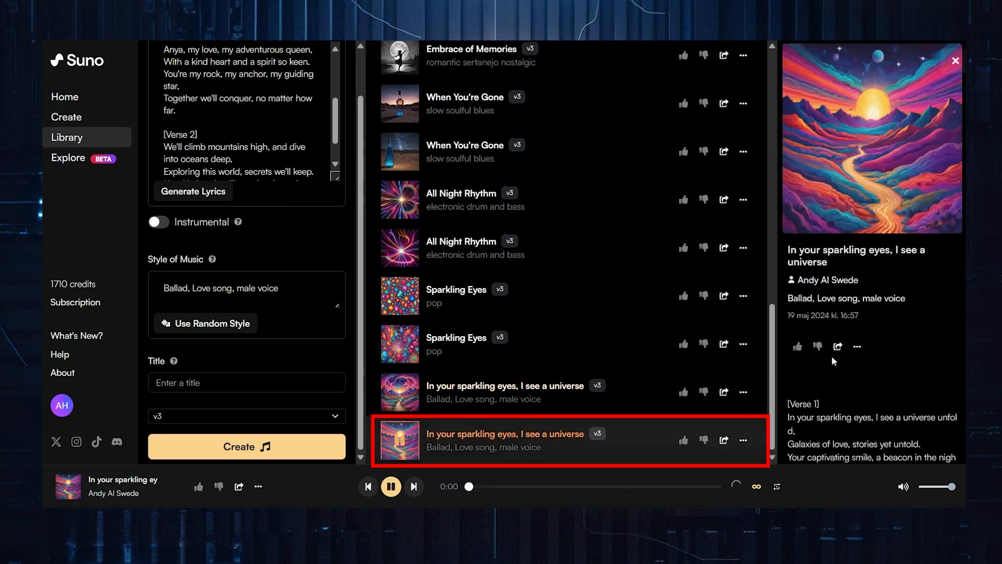
pyautogui.scroll(-1, 849, 355)
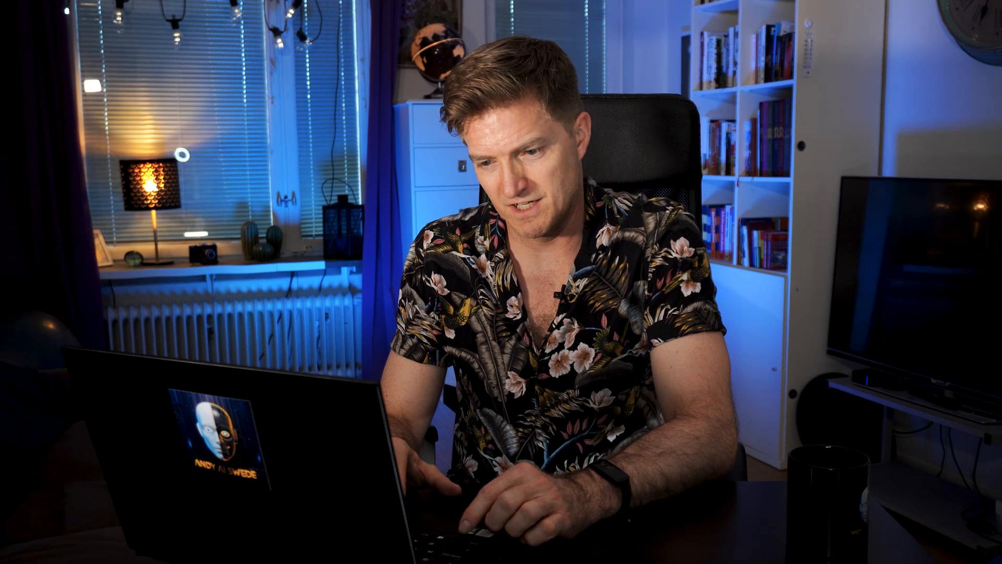
# - Change the music style to "Power Ballad, Love song, male voice" and title the song "In Your Sparkling Eyes, I See A Universe"
pyautogui.write('Pow')
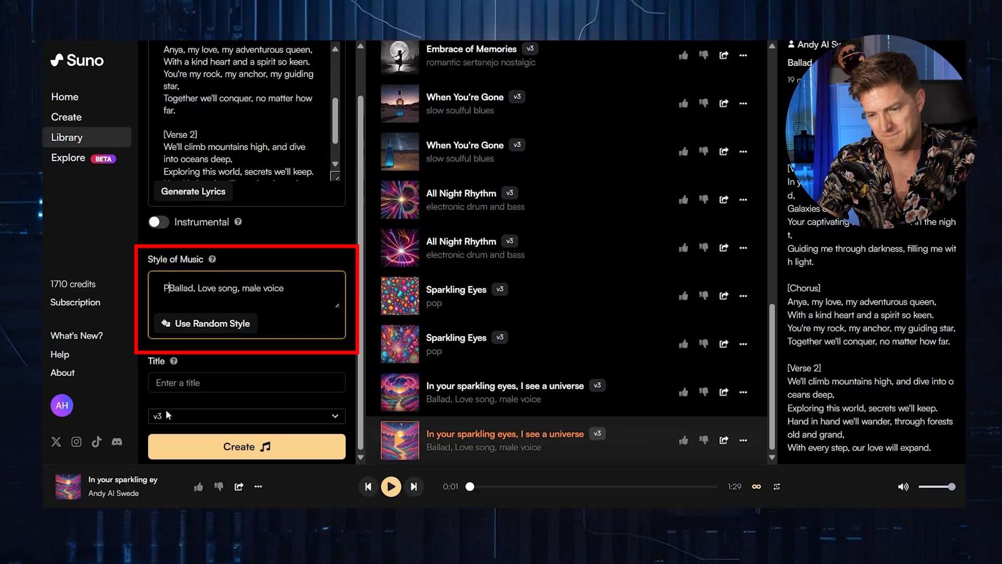
pyautogui.write('er')
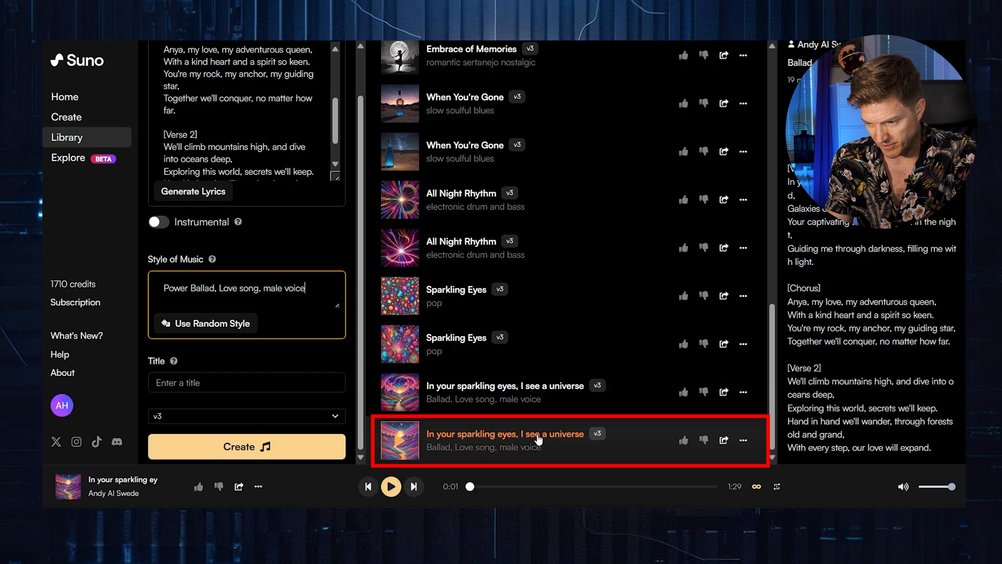
pyautogui.click(168, 381)
pyautogui.write('In your Sp')
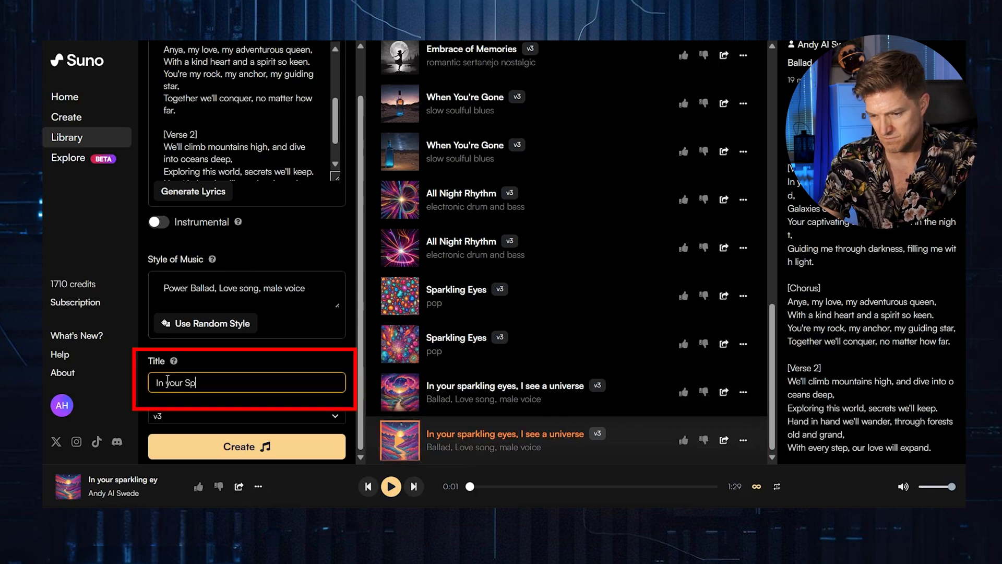
pyautogui.press('BackSpace')
pyautogui.press('BackSpace')
pyautogui.press('BackSpace')
pyautogui.press('BackSpace')
pyautogui.write('Your Spark')
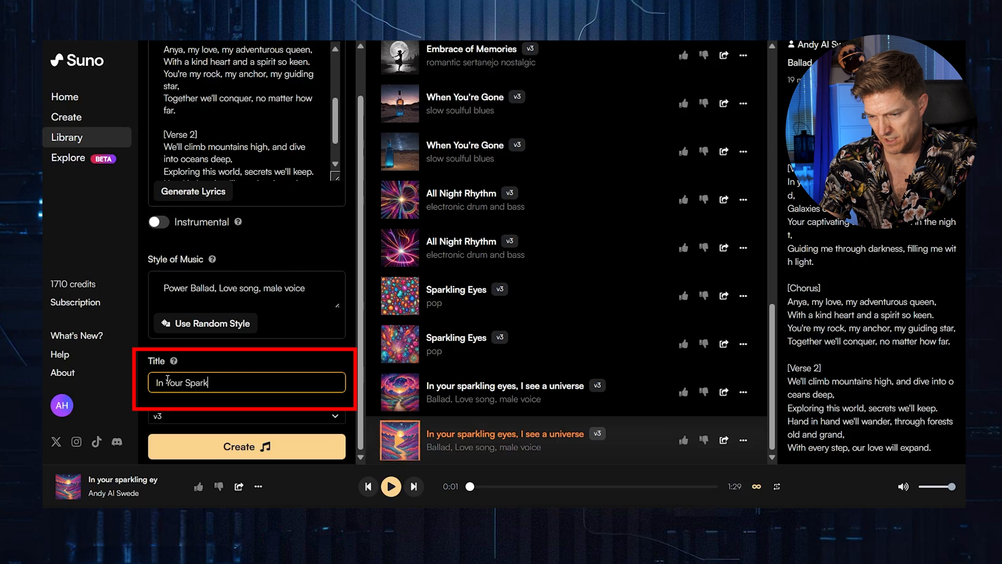
pyautogui.write('ling Eyes, I ')
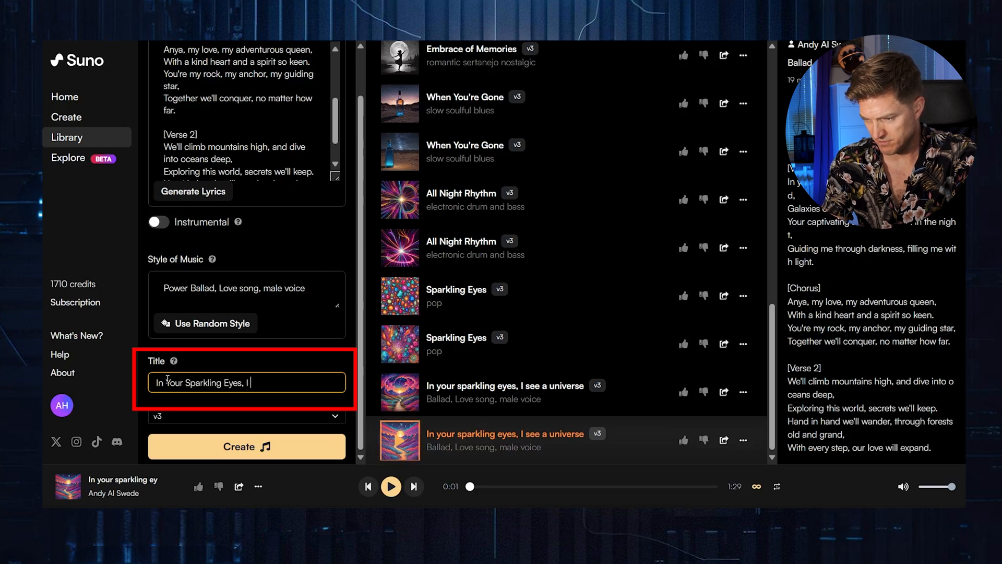
pyautogui.write('See A Universe')
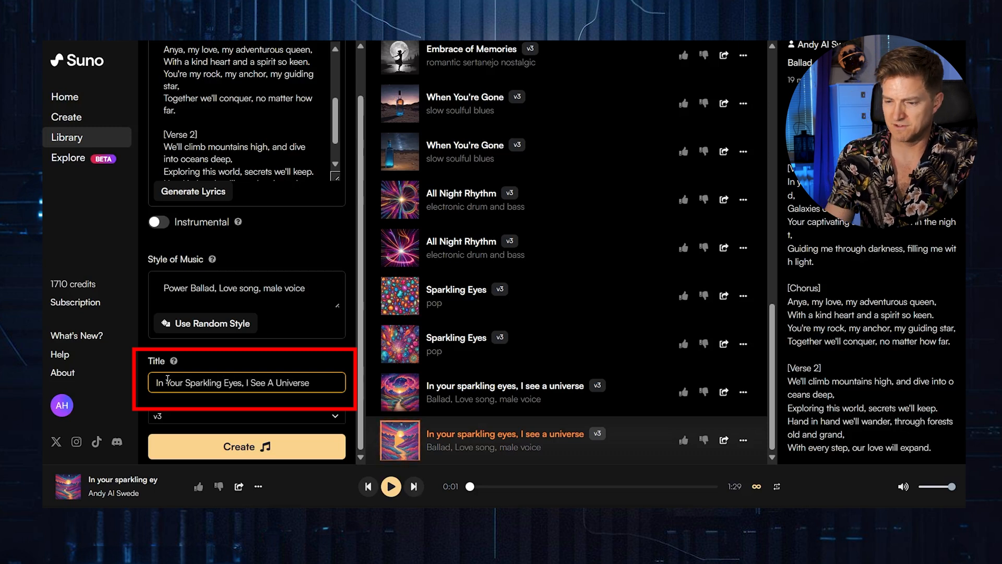
# - Generate the titled power ballad and play both resulting versions while following the lyrics
pyautogui.click(233, 441)
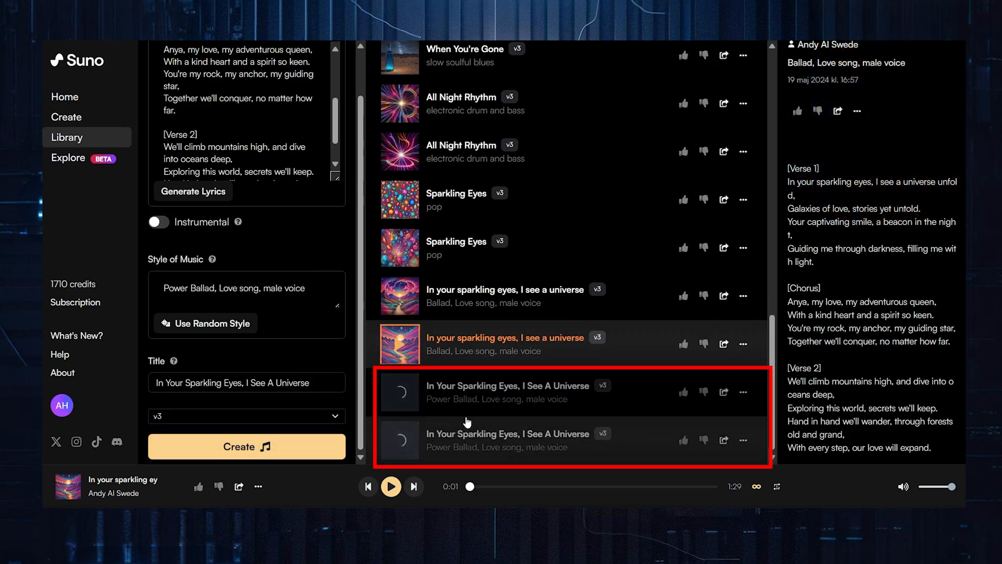
pyautogui.click(444, 412)
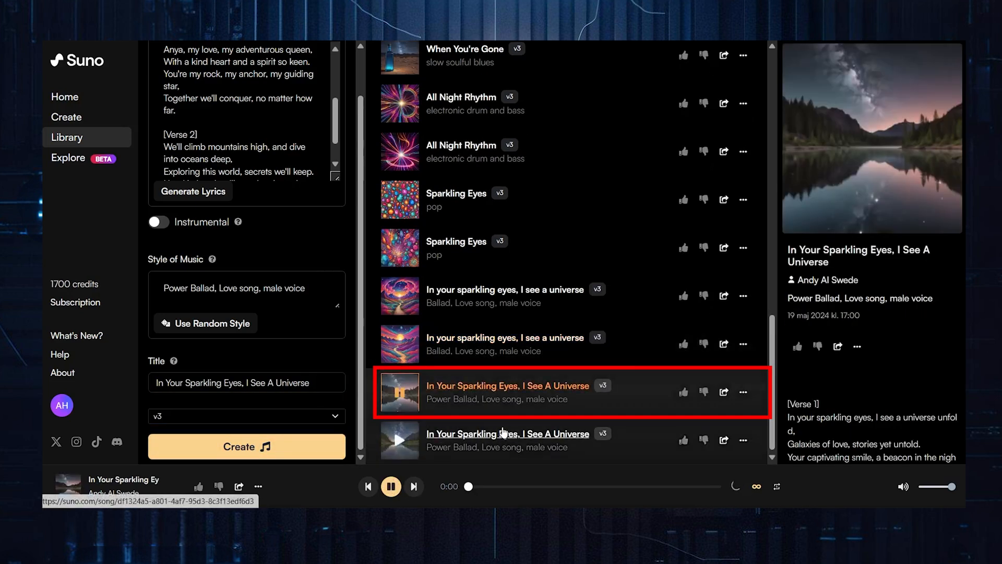
pyautogui.scroll(-5, 861, 374)
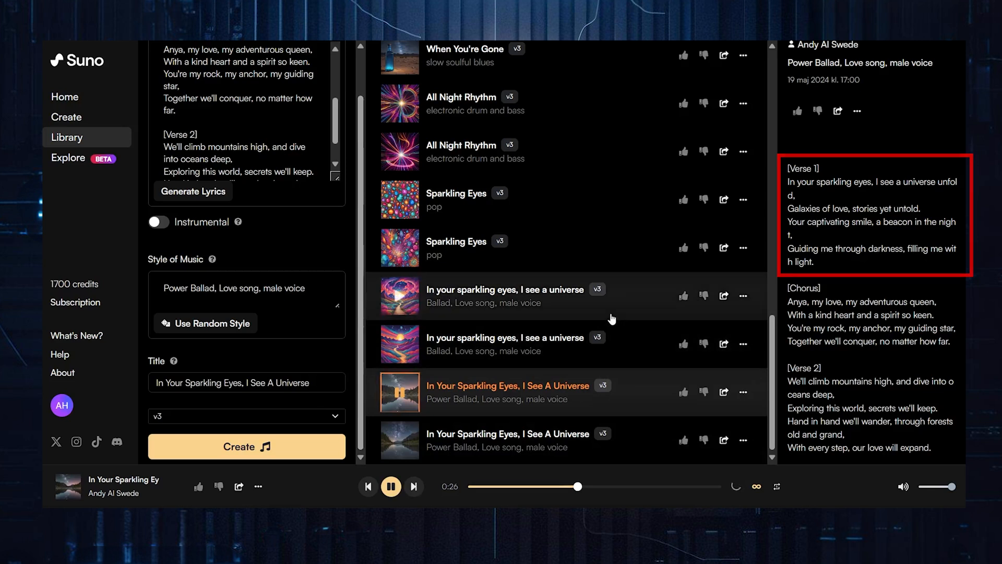
pyautogui.click(399, 441)
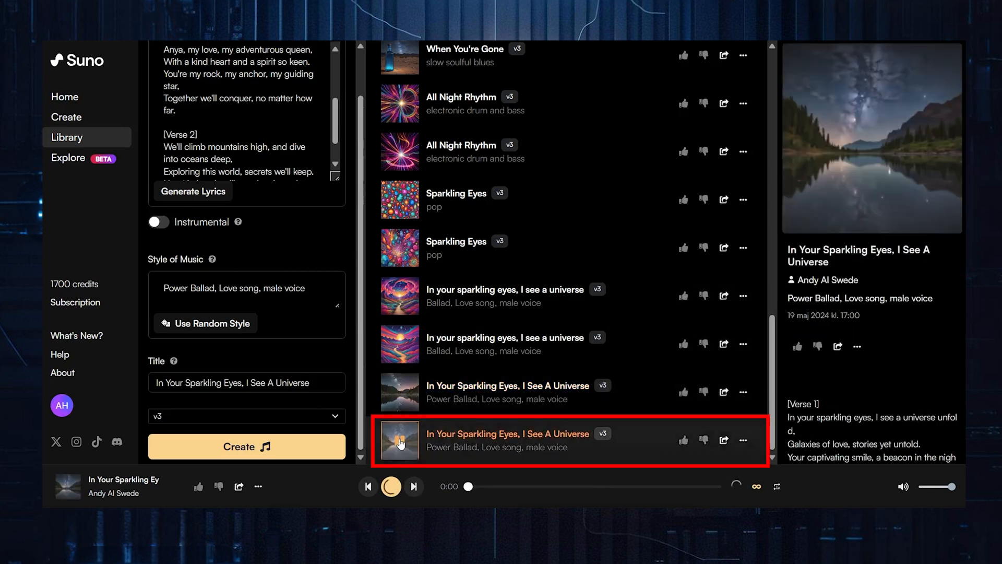
pyautogui.scroll(-5, 929, 378)
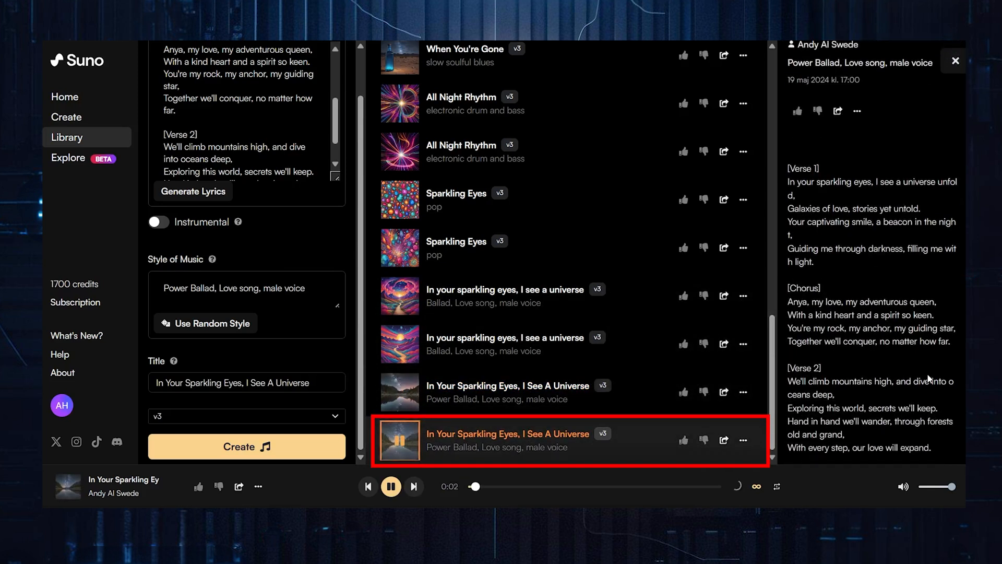